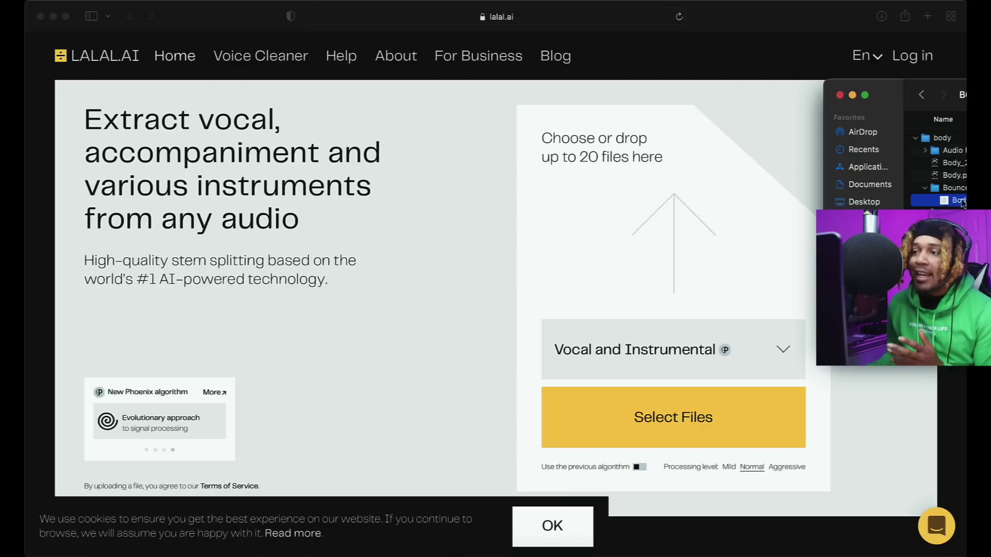
# Step: Drag the Body audio file from Finder onto LALAL.AI's upload area
pyautogui.moveTo(963, 203); pyautogui.dragTo(673, 232)
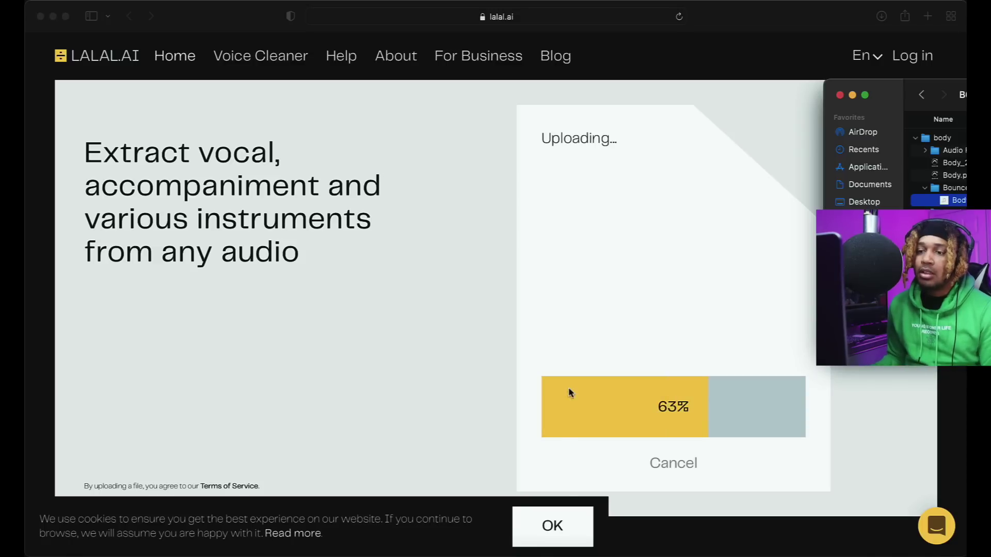
# Step: Bring Safari back to the front and dismiss the LALAL.AI cookie notice
pyautogui.click(571, 536)
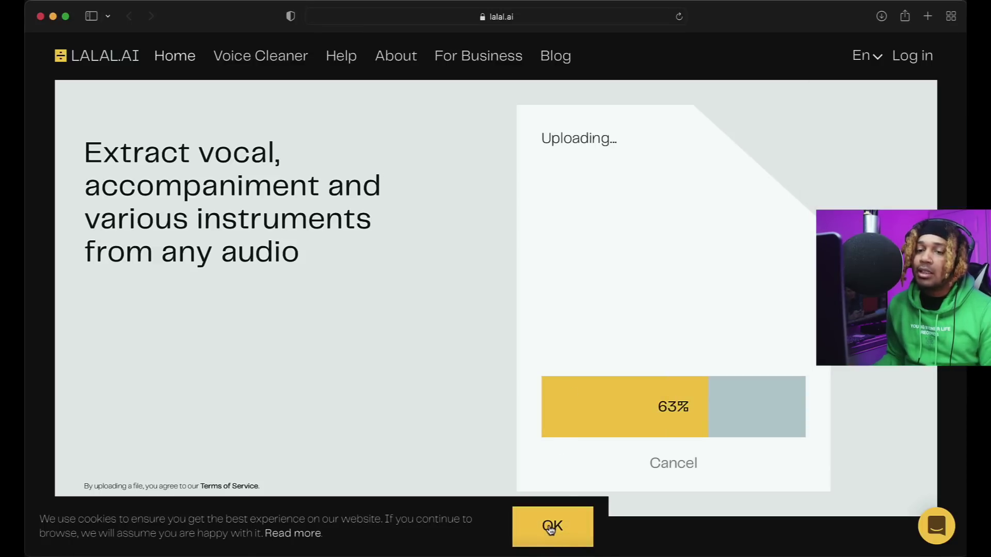
pyautogui.click(550, 529)
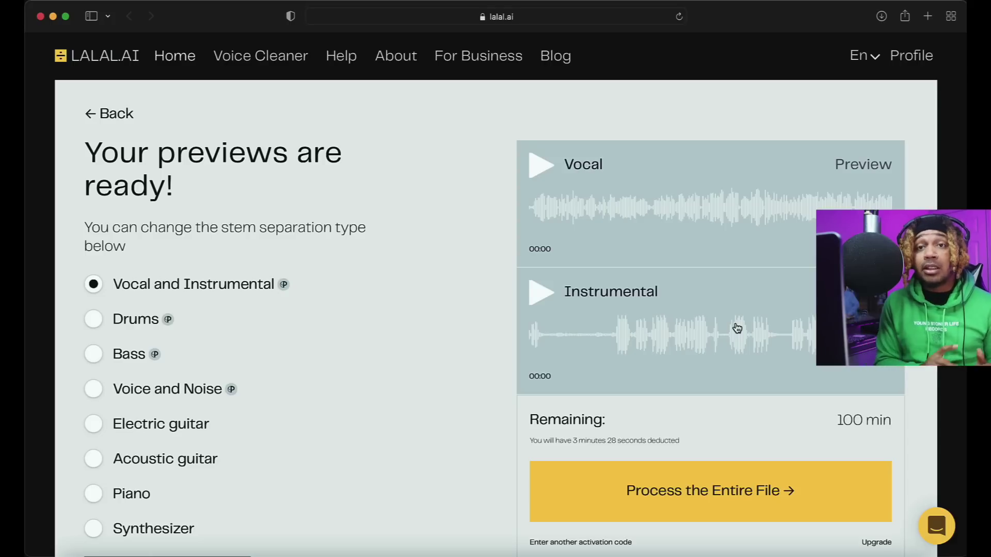
# Step: Play the Vocal preview, then the Instrumental preview, then select Drums as the separation type
pyautogui.scroll(-2, 233, 237)
pyautogui.scroll(1, 230, 239)
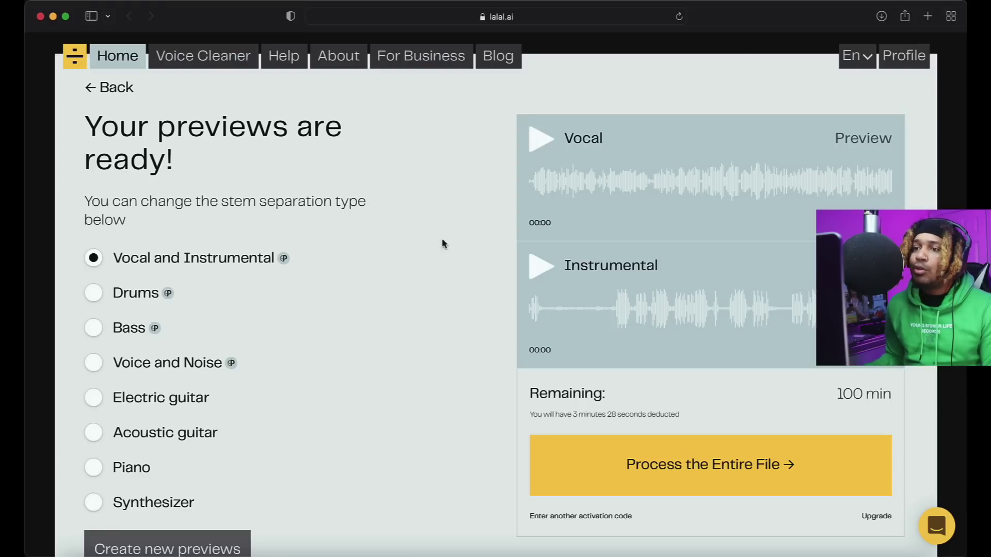
pyautogui.click(539, 144)
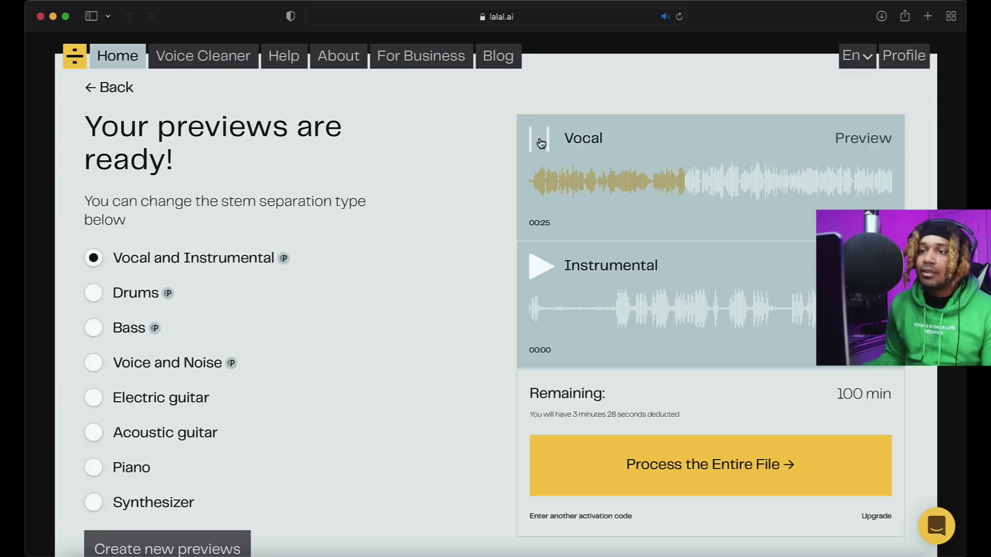
pyautogui.click(541, 274)
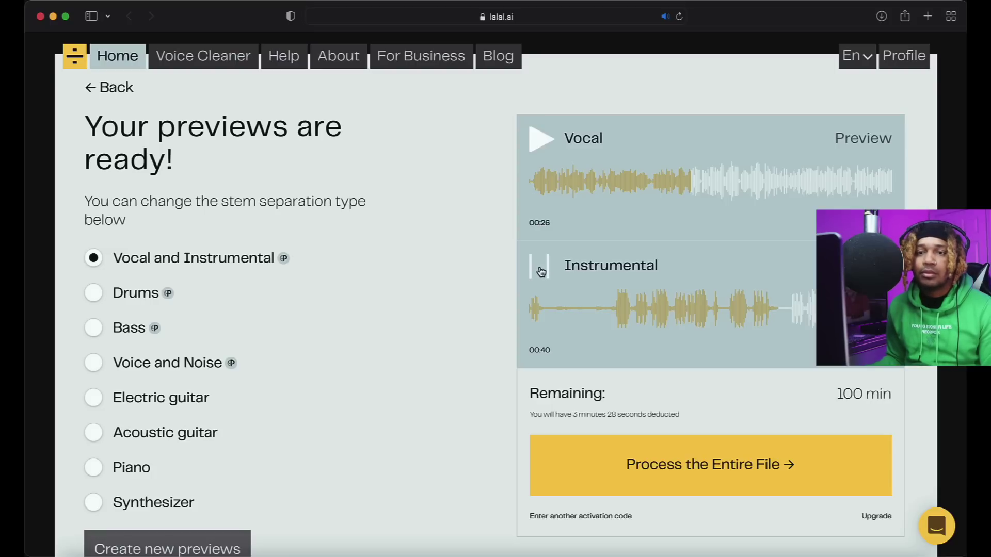
pyautogui.click(93, 293)
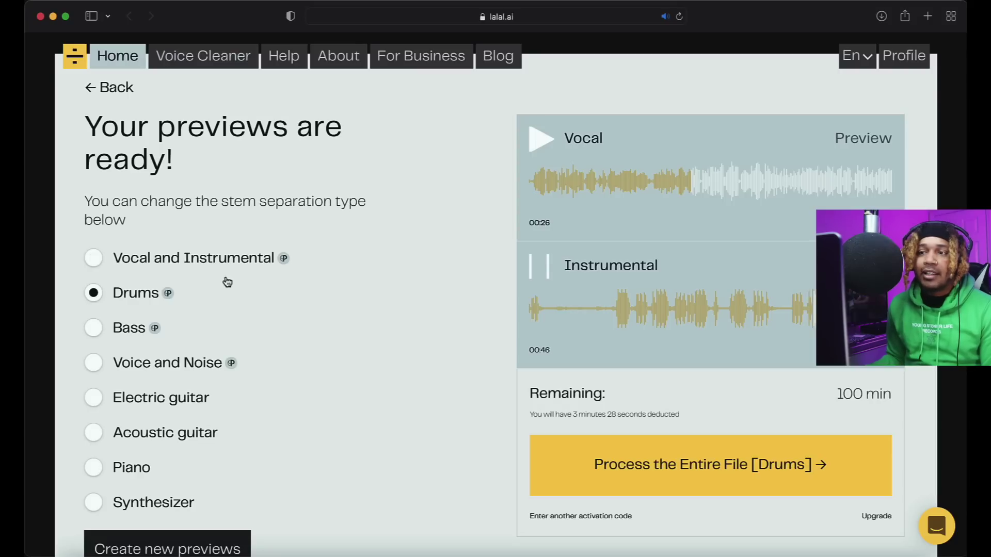
# Step: Generate new Drums previews and play the Drums and Without drums stems
pyautogui.click(222, 539)
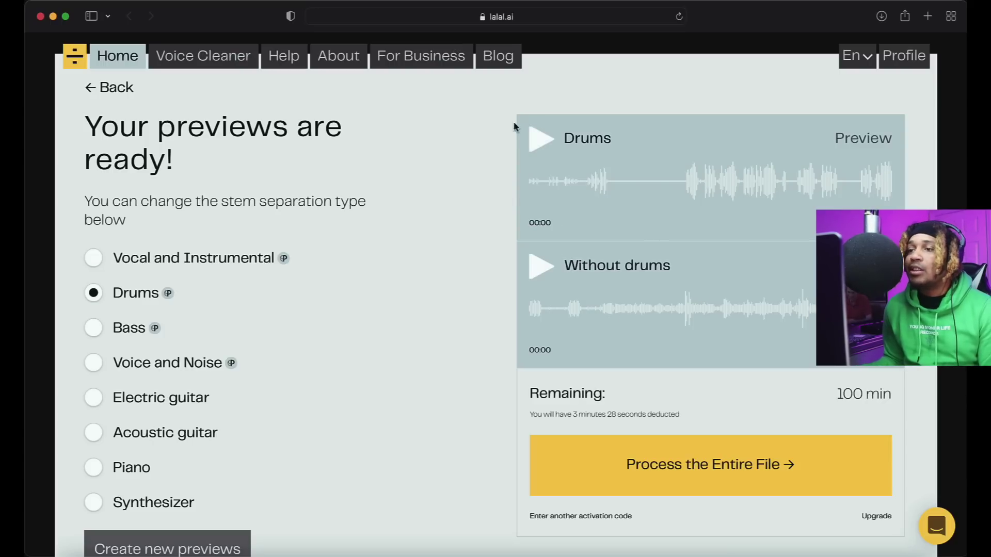
pyautogui.click(537, 144)
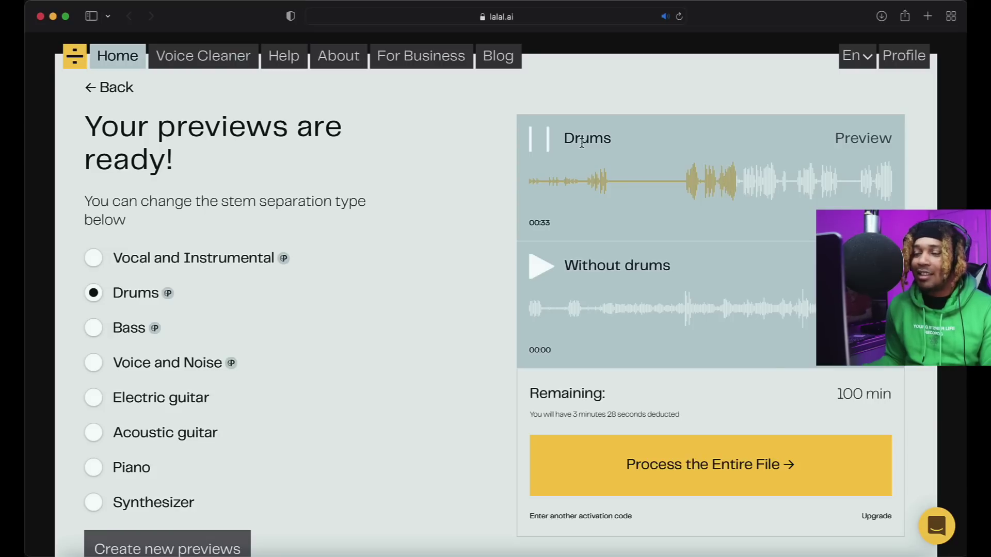
pyautogui.click(534, 270)
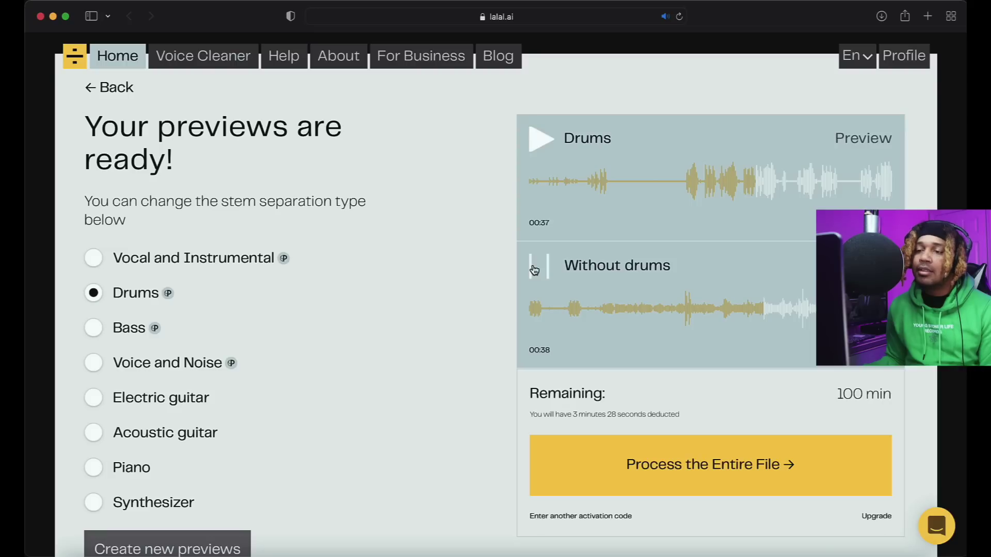
# Step: Stop the Without drums preview playback
pyautogui.click(534, 270)
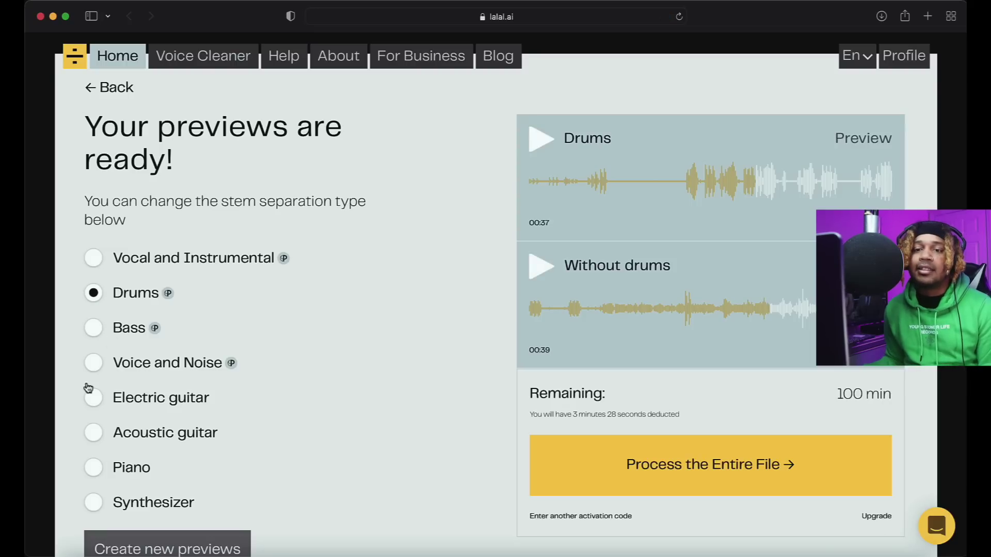
# Step: Generate Voice and Noise previews, play and stop the Voice stem, then start Noise
pyautogui.click(93, 367)
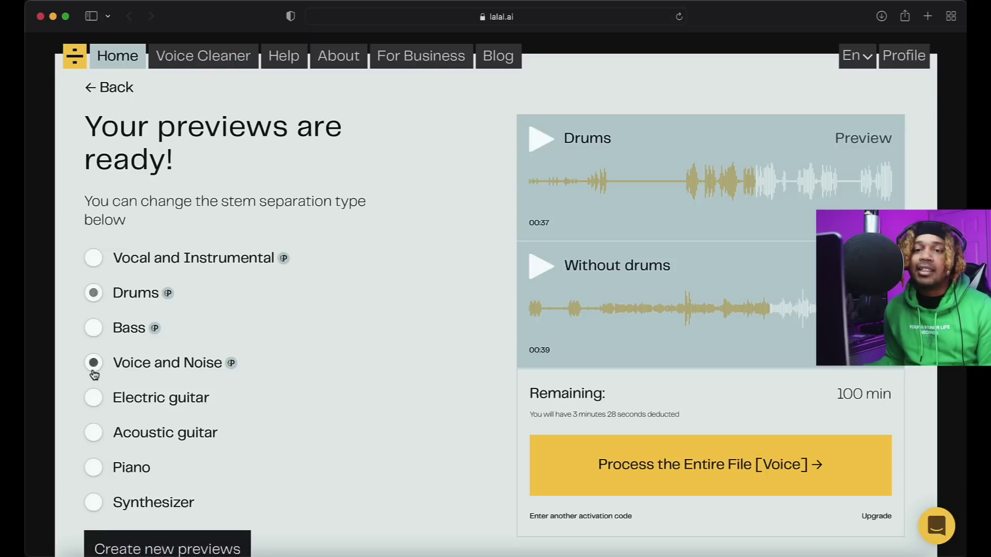
pyautogui.click(212, 539)
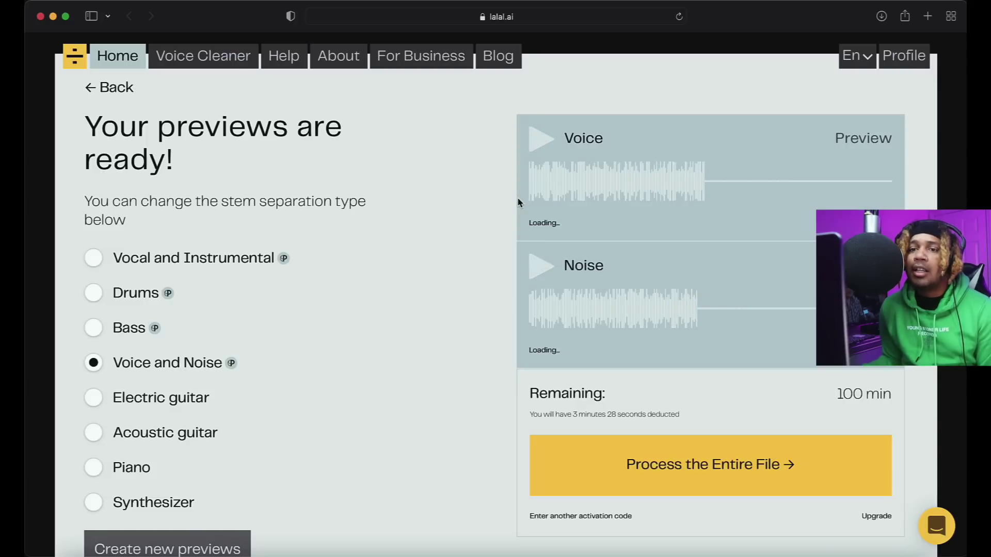
pyautogui.click(545, 146)
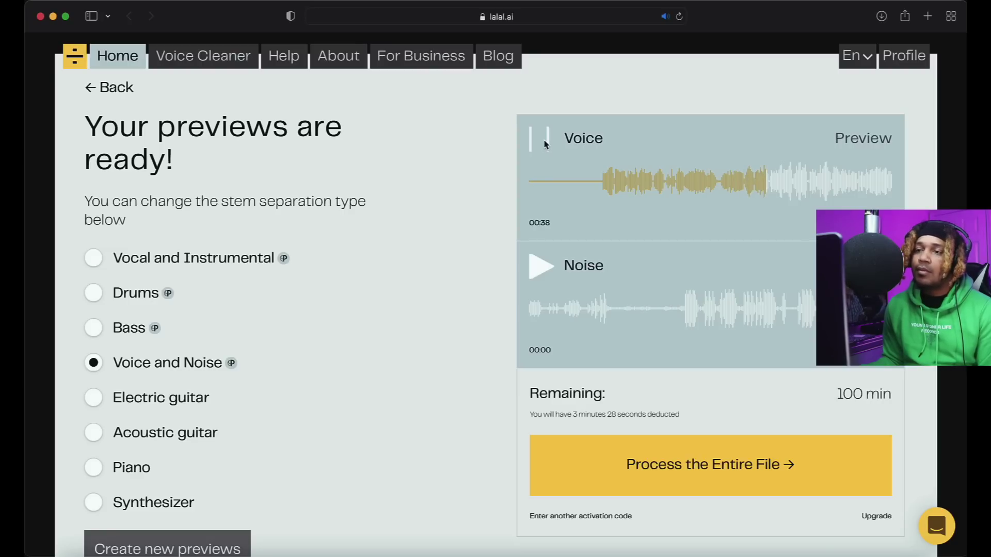
pyautogui.click(545, 144)
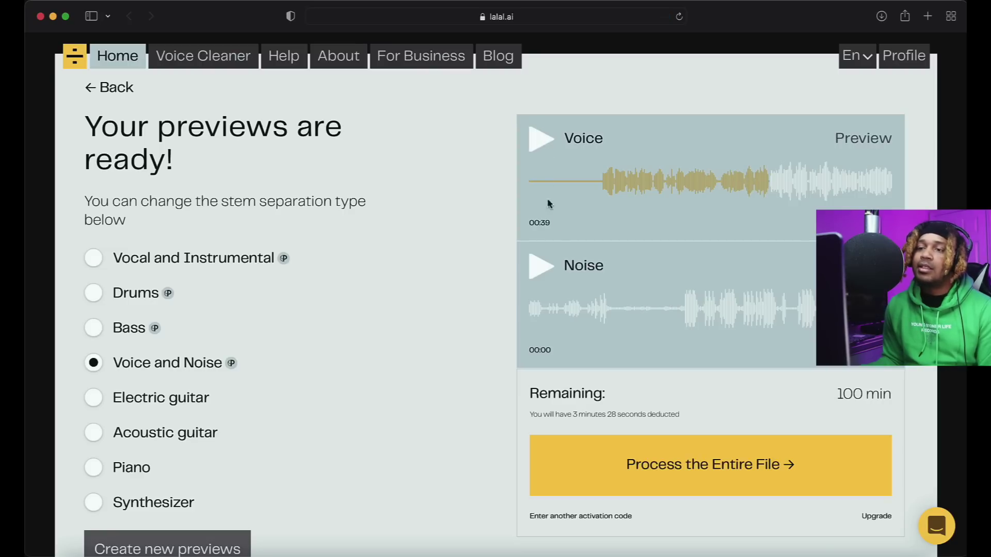
pyautogui.click(536, 275)
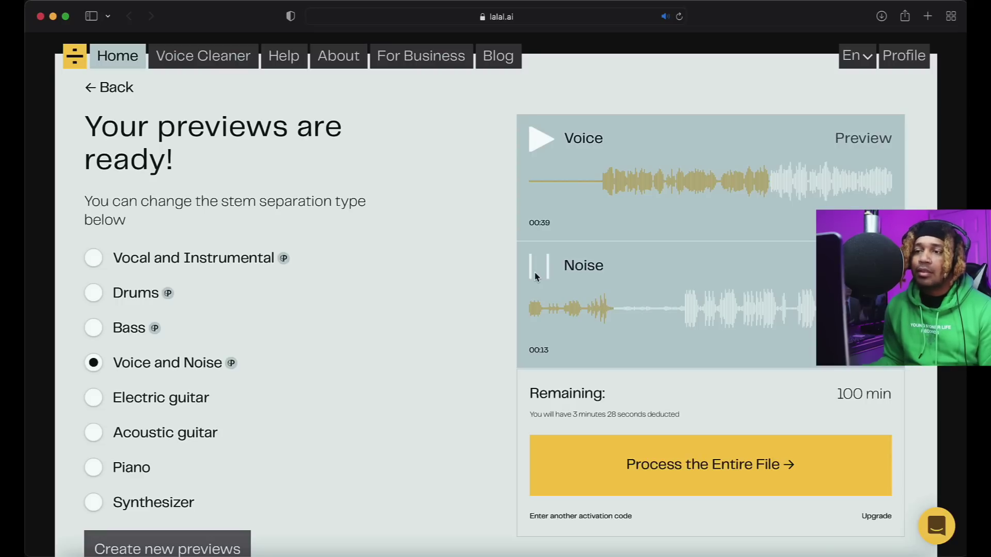
# Step: Jump ahead to a later point in the Noise preview
pyautogui.click(685, 311)
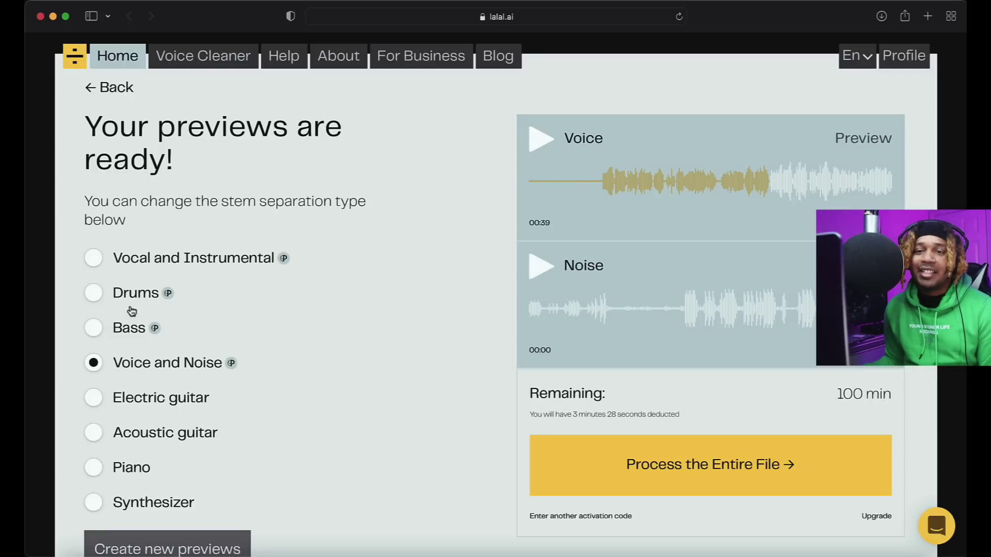
# Step: Select Bass as the separation type and create new Bass and Without bass previews
pyautogui.click(136, 327)
pyautogui.scroll(-2, 195, 360)
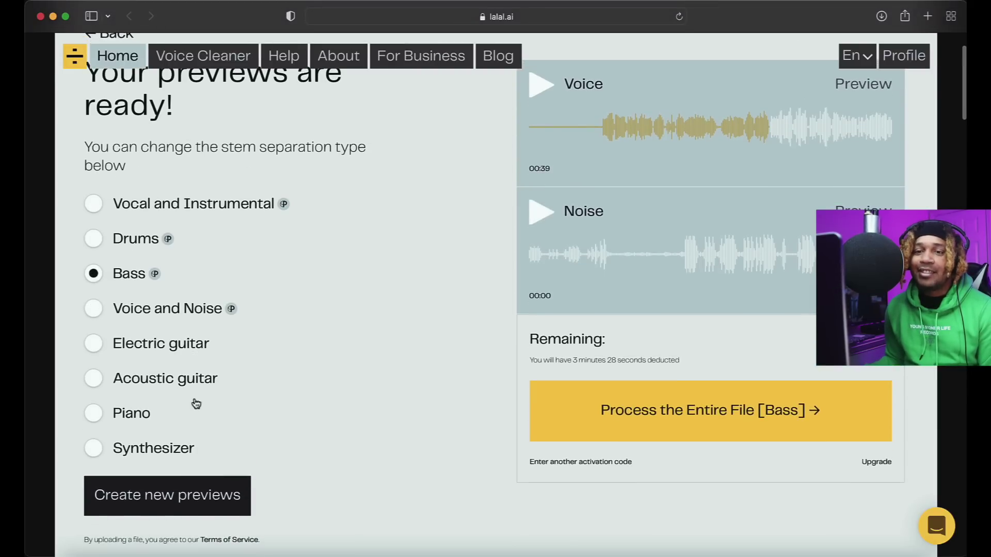
pyautogui.click(195, 498)
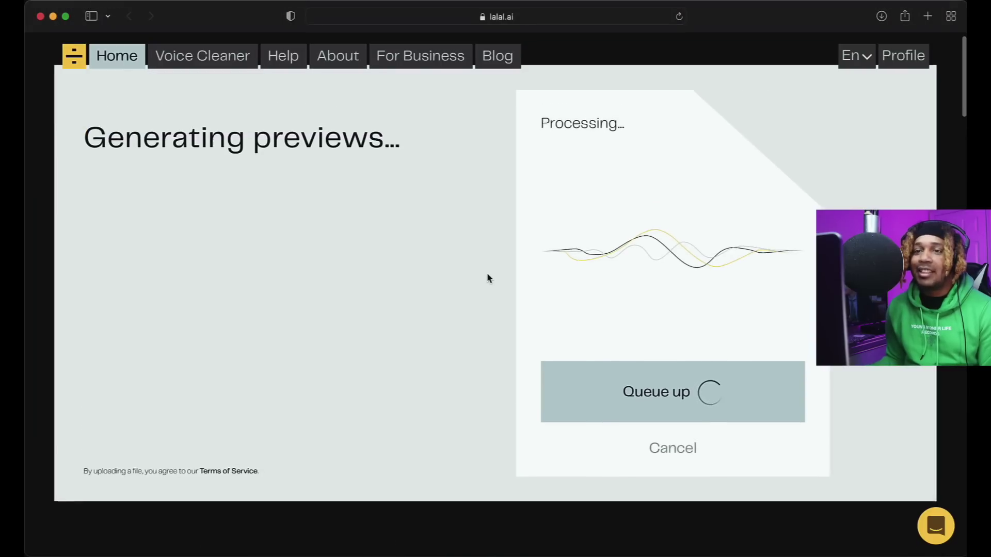
pyautogui.scroll(-1, 489, 279)
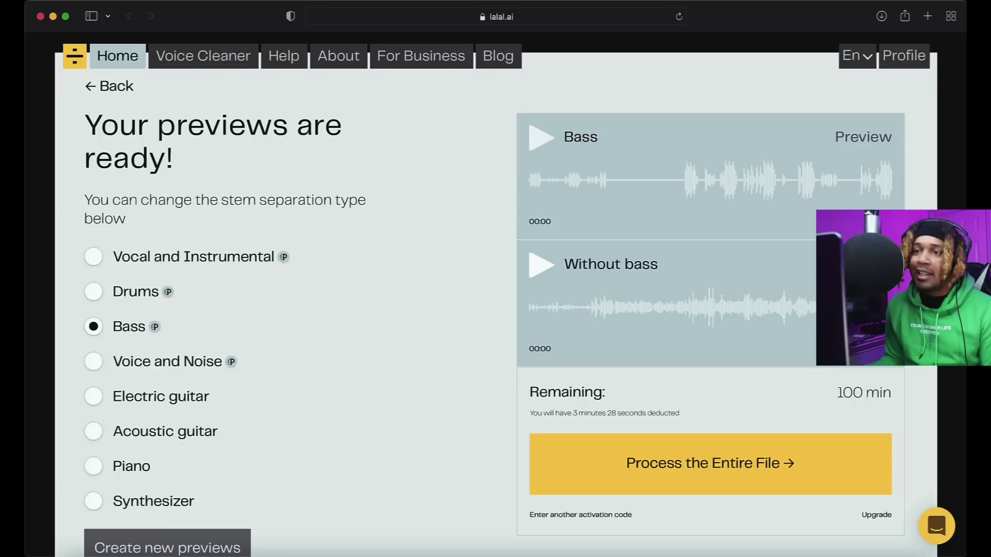
# Step: Play the Bass preview, skip ahead to 00:27, then stop it
pyautogui.click(541, 139)
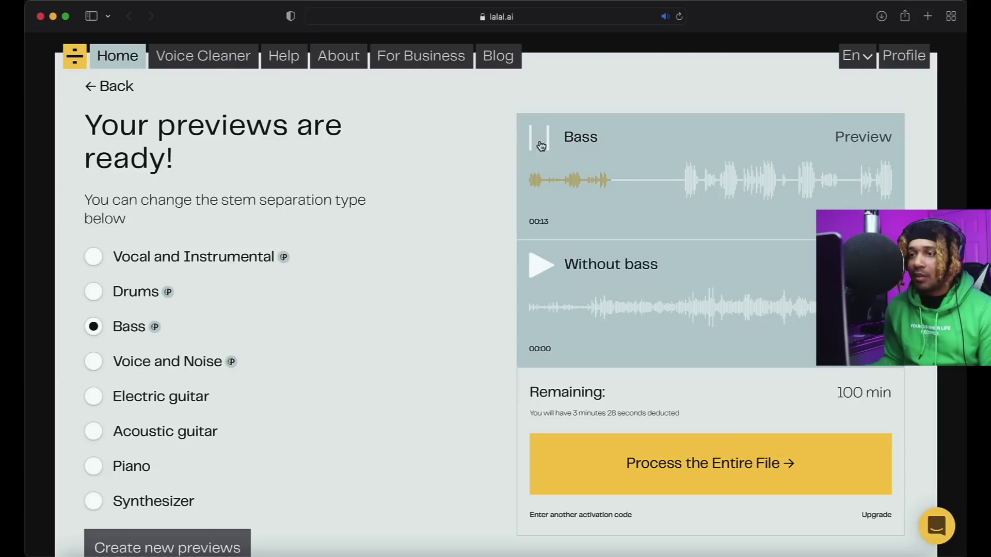
pyautogui.click(688, 181)
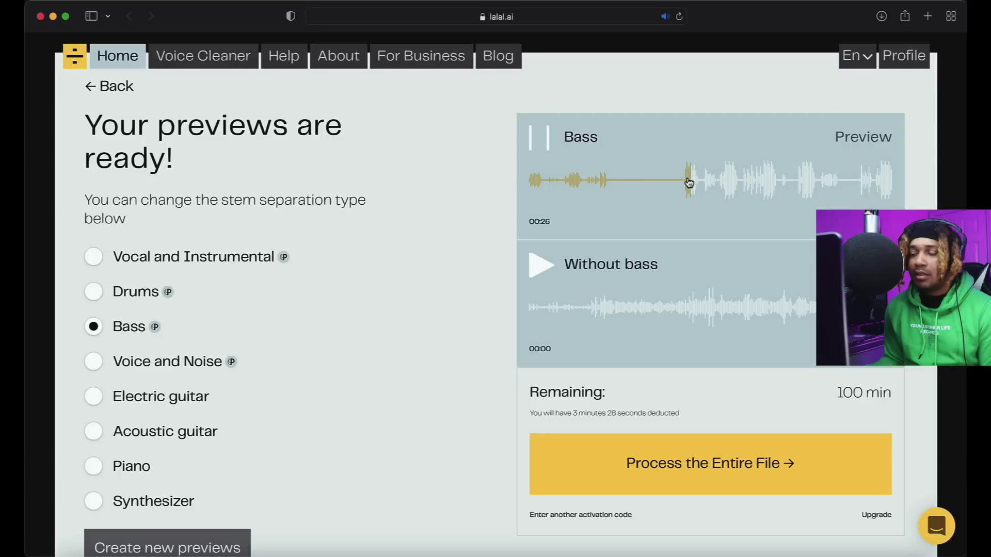
pyautogui.click(540, 140)
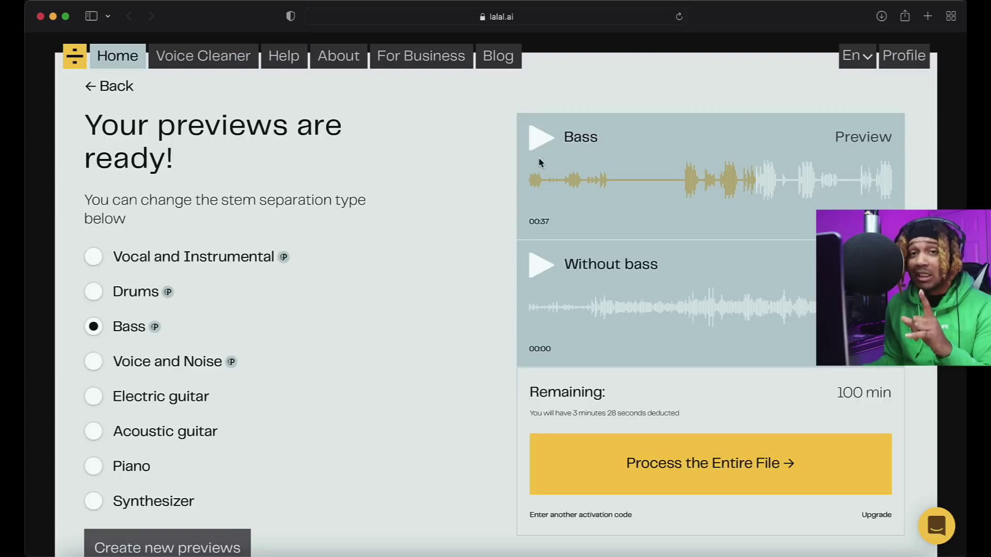
# Step: Play the Without bass preview, skip ahead twice along its waveform, then stop it
pyautogui.click(542, 274)
pyautogui.click(597, 309)
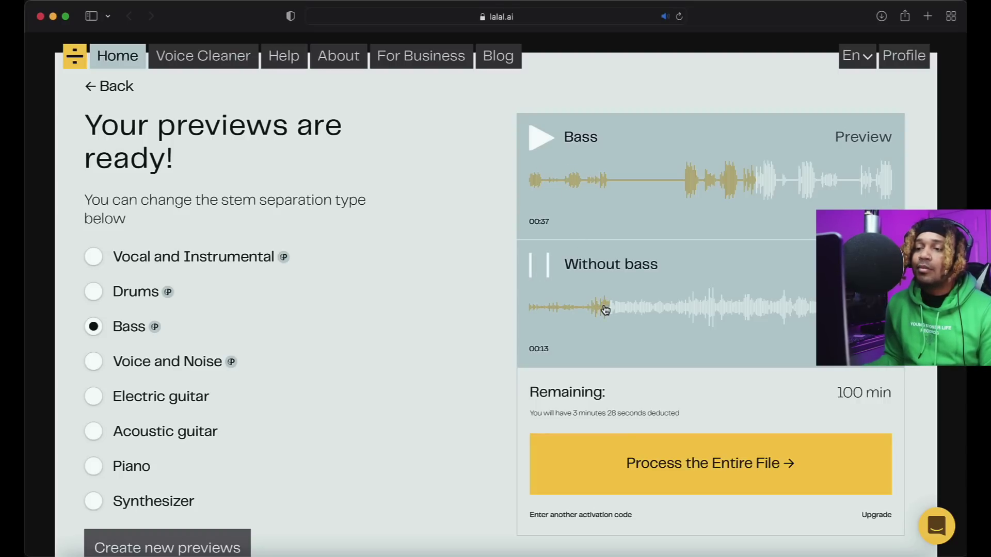
pyautogui.click(641, 313)
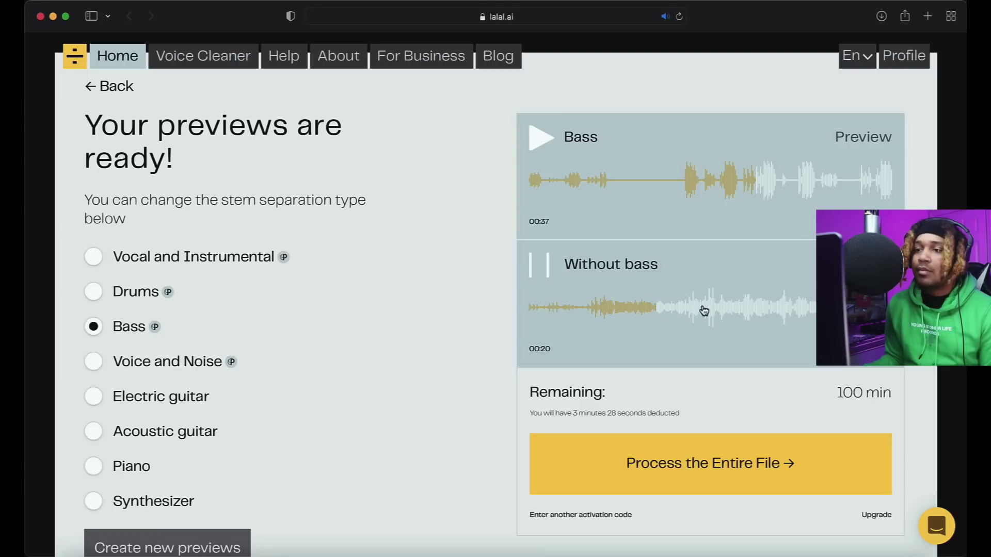
pyautogui.click(540, 266)
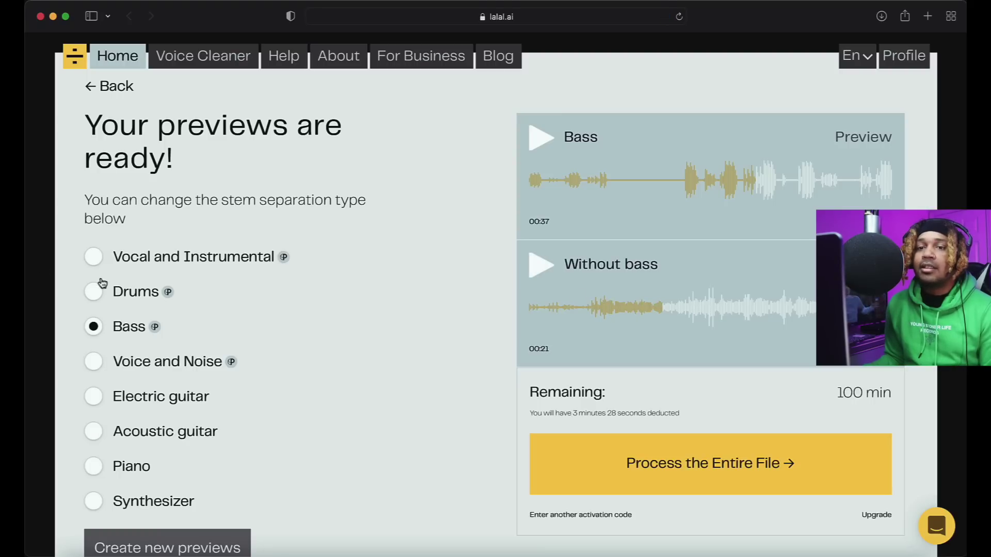
# Step: Select Vocal and Instrumental, process the entire file, and move the stems folder window lower
pyautogui.click(93, 257)
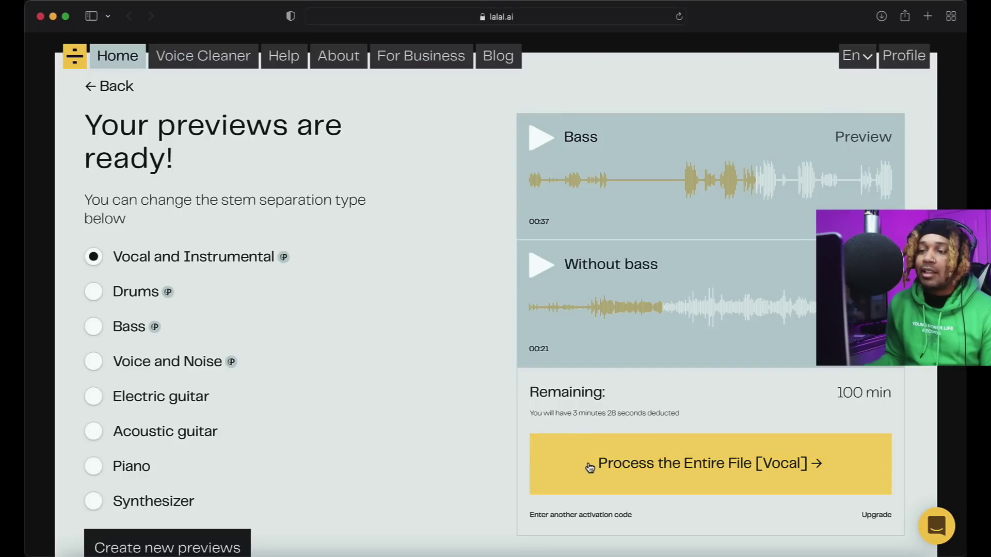
pyautogui.click(611, 465)
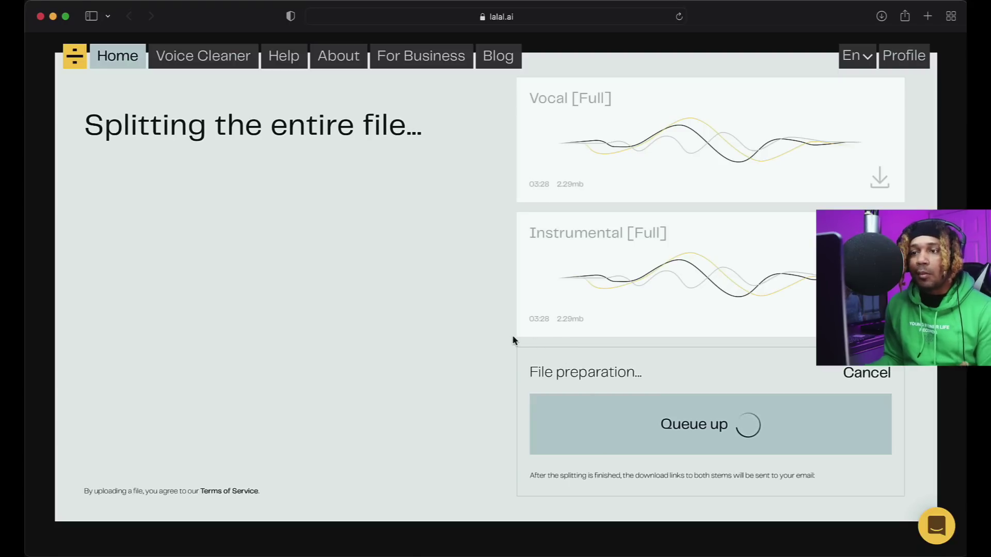
pyautogui.scroll(1, 513, 341)
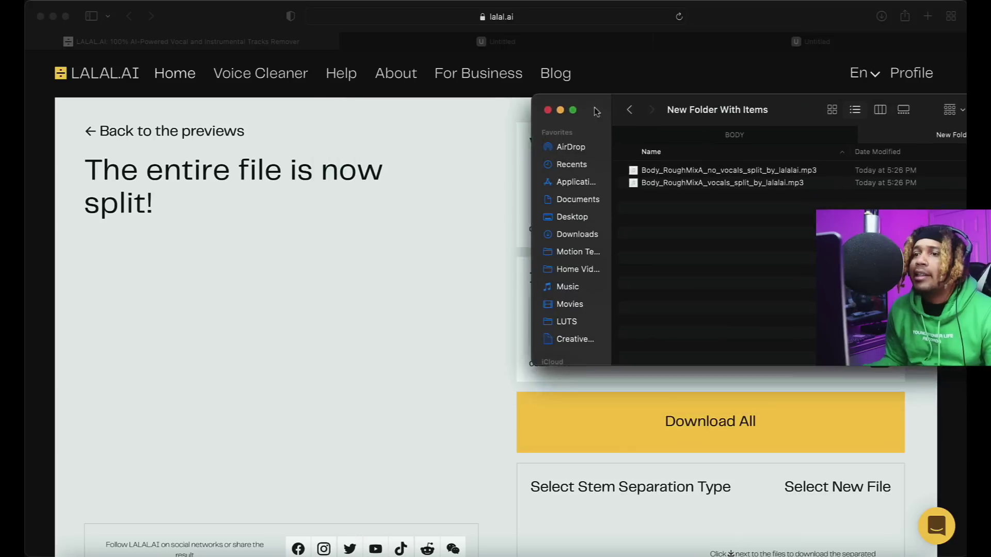
pyautogui.moveTo(595, 108); pyautogui.dragTo(619, 149)
# Step: Open Body_RoughMixA_no_vocals_split_by_lalalai.mp3 in Quick Look and move the preview aside
pyautogui.click(724, 208)
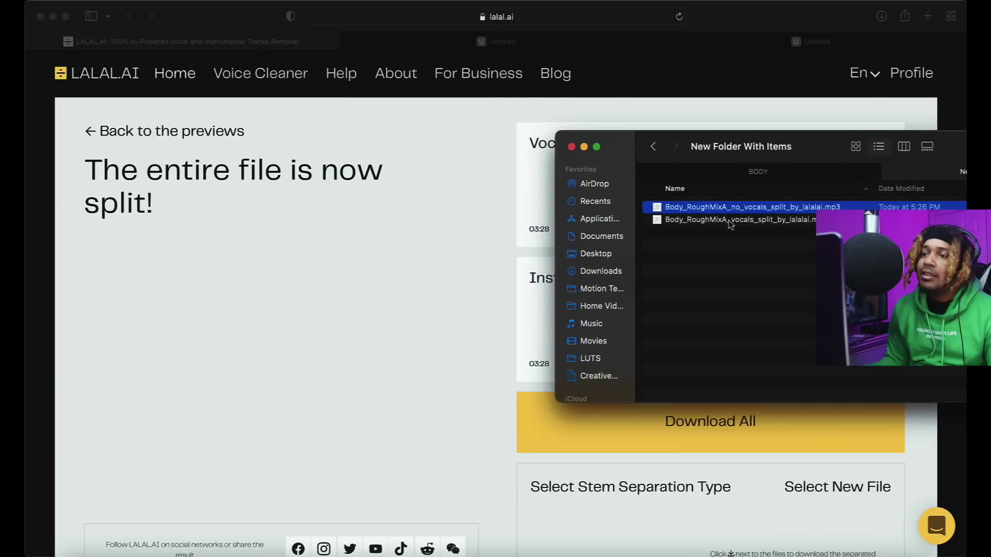
pyautogui.click(730, 223)
pyautogui.click(741, 211)
pyautogui.click(743, 225)
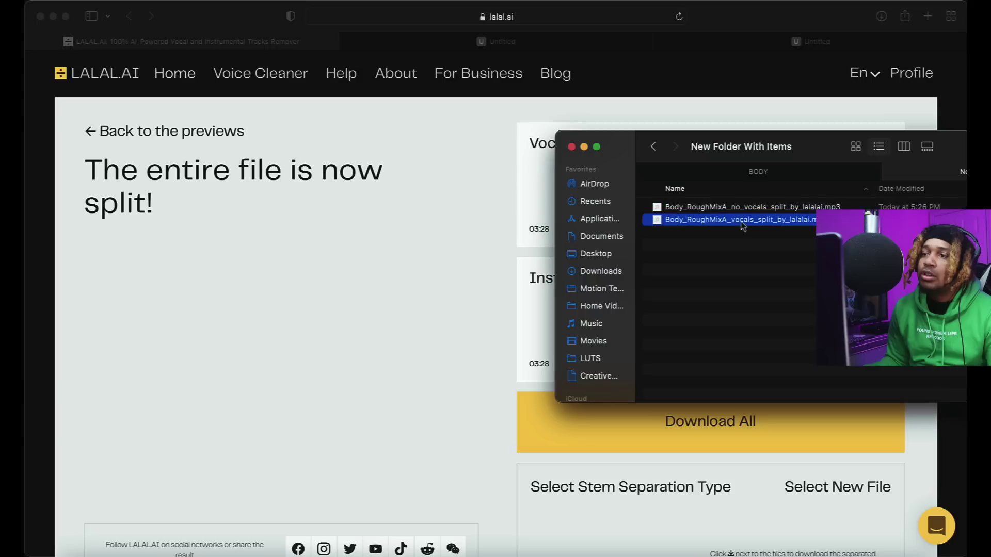
pyautogui.click(742, 211)
pyautogui.press('space')
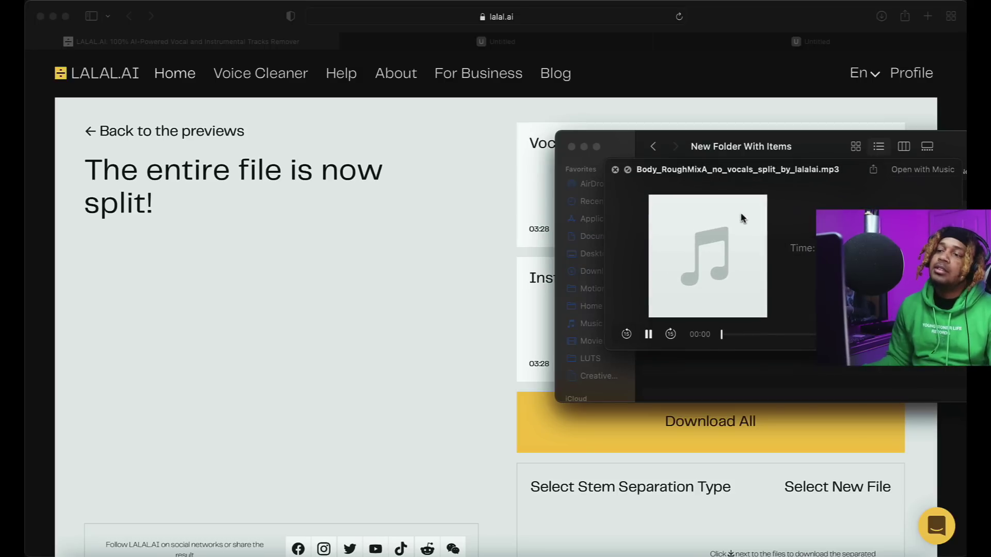
pyautogui.moveTo(732, 177); pyautogui.dragTo(403, 165)
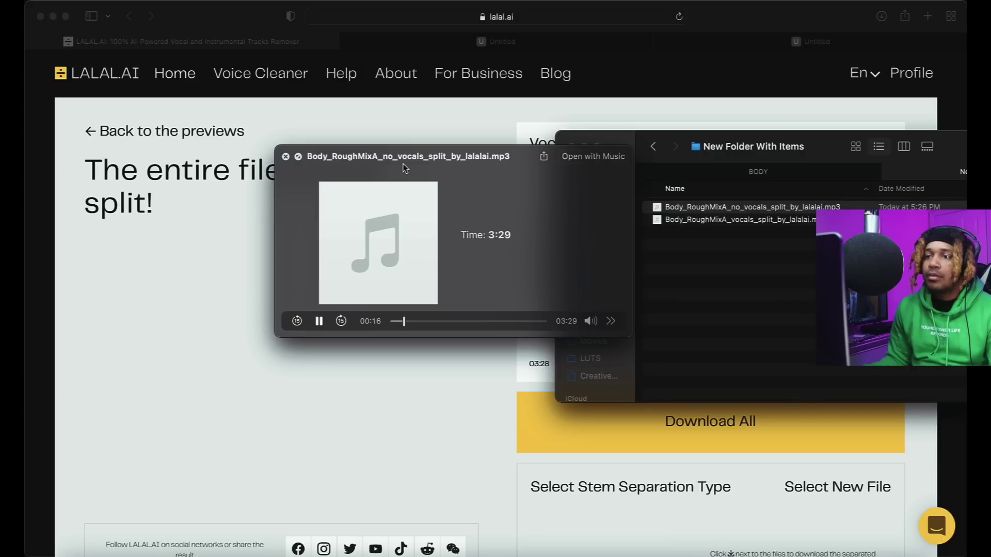
# Step: Skip the instrumental ahead to about 00:52, pause, scrub to 01:18 and resume playback
pyautogui.click(430, 321)
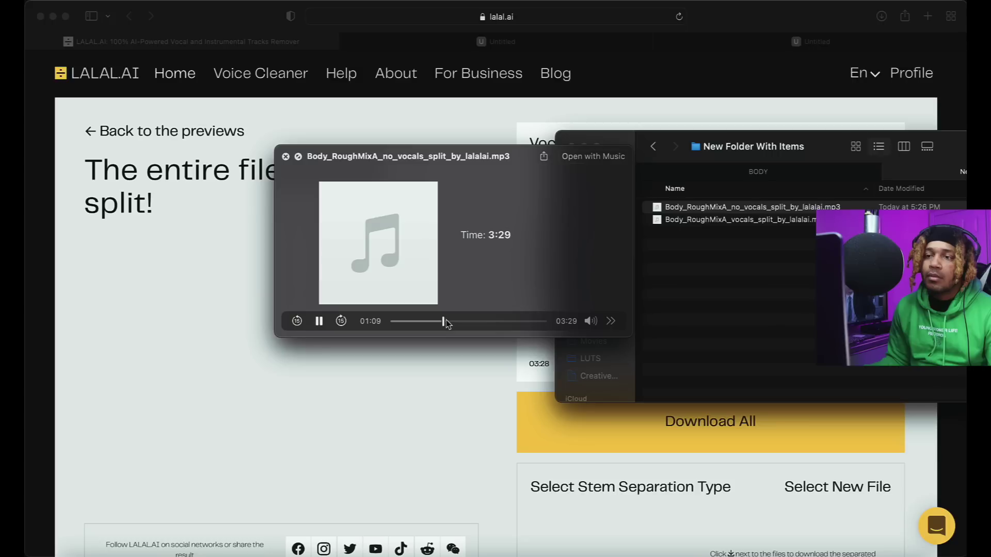
pyautogui.click(319, 324)
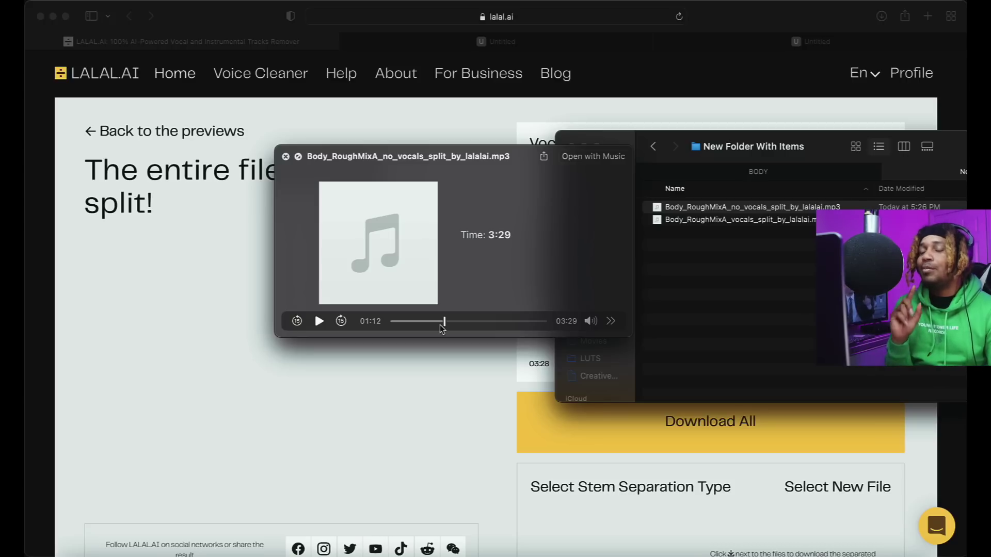
pyautogui.moveTo(443, 325); pyautogui.dragTo(449, 325)
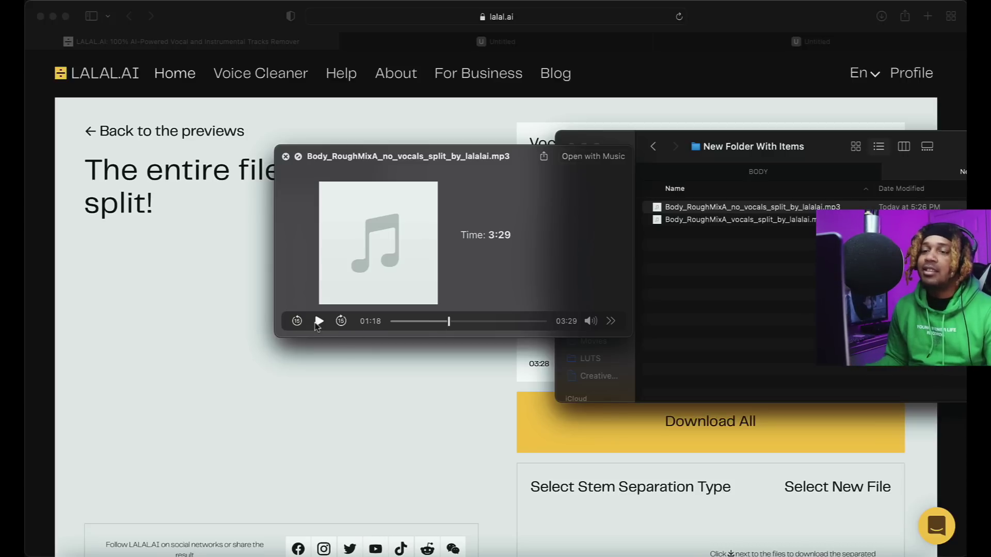
pyautogui.click(318, 322)
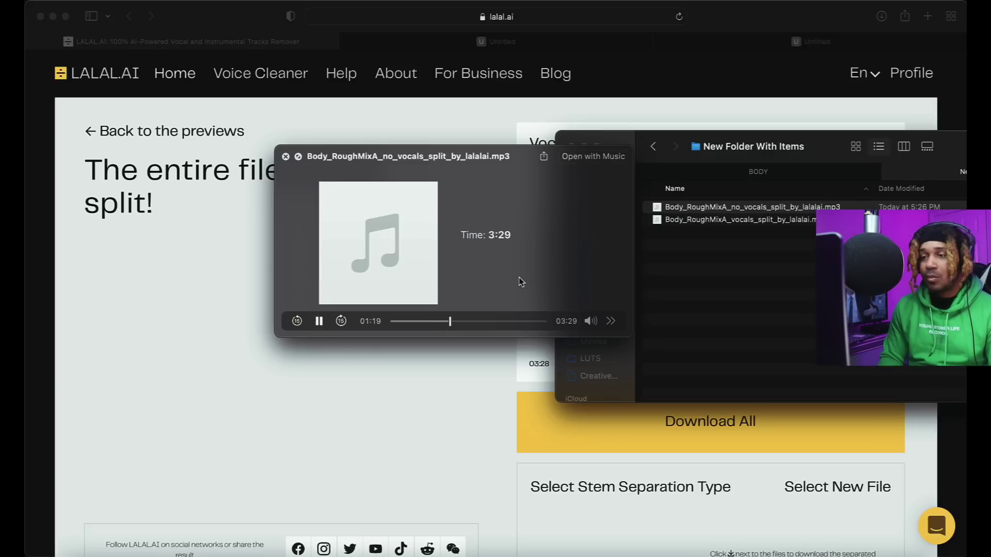
# Step: Preview Body_RoughMixA_vocals_split_by_lalalai.mp3, skipping to about 00:45 and 01:46, then close it
pyautogui.press('space')
pyautogui.press('Down')
pyautogui.press('space')
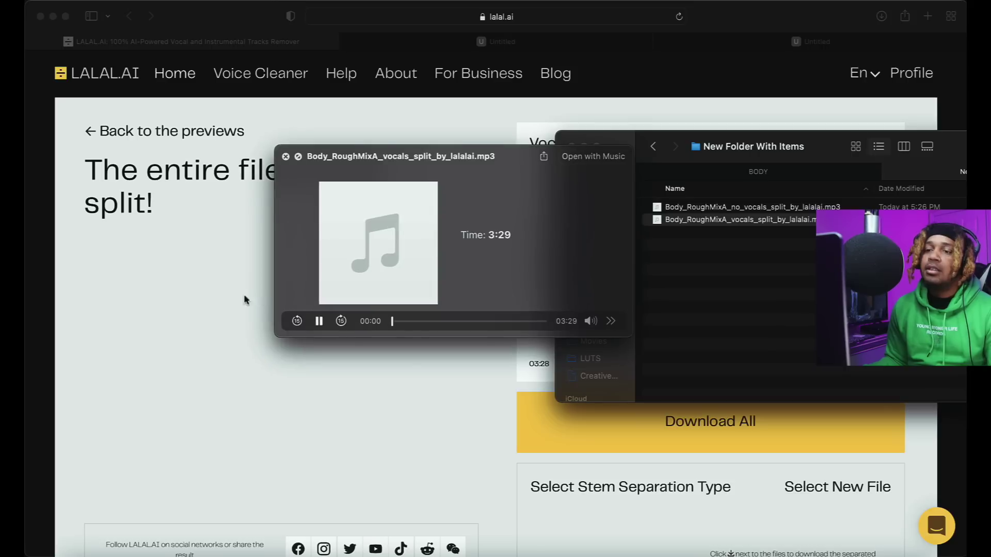
pyautogui.click(425, 322)
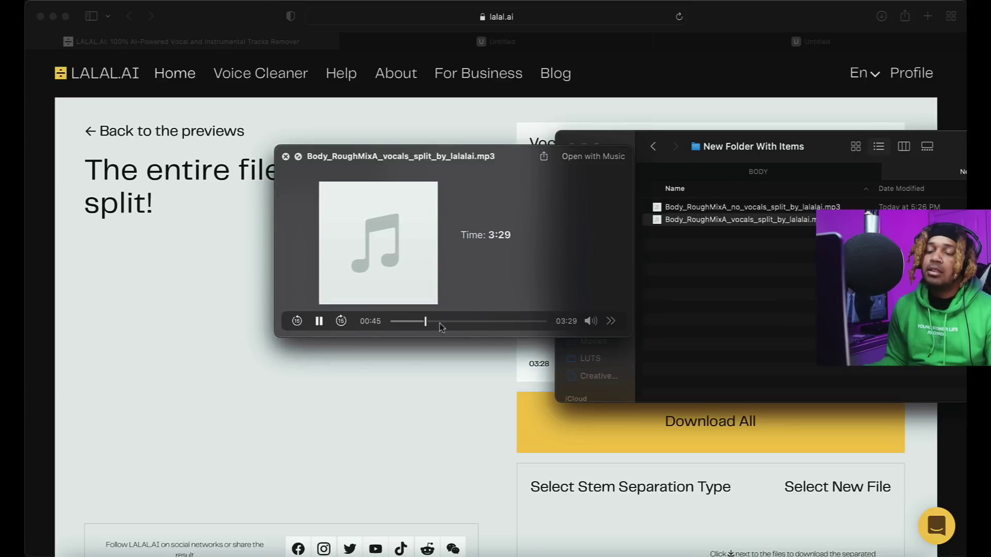
pyautogui.click(469, 321)
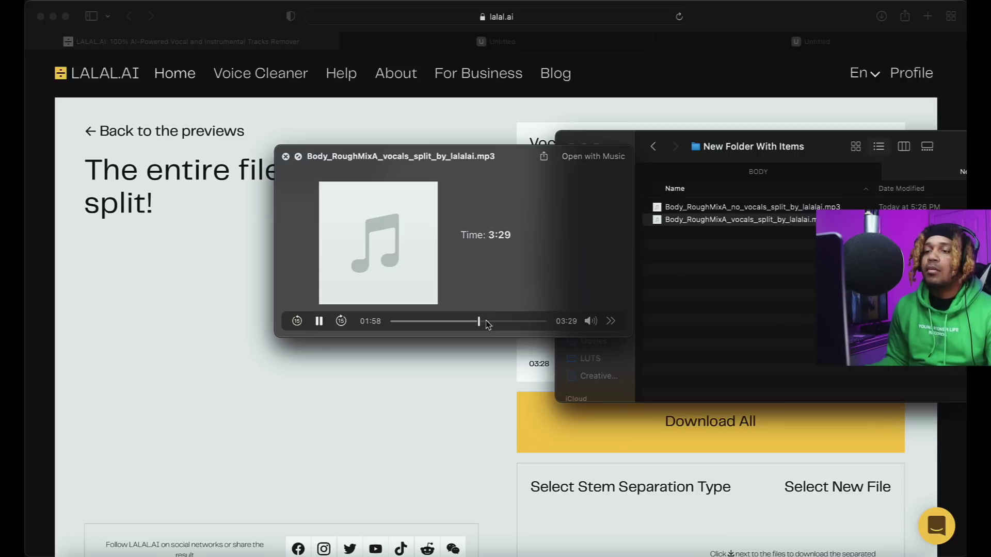
pyautogui.press('space')
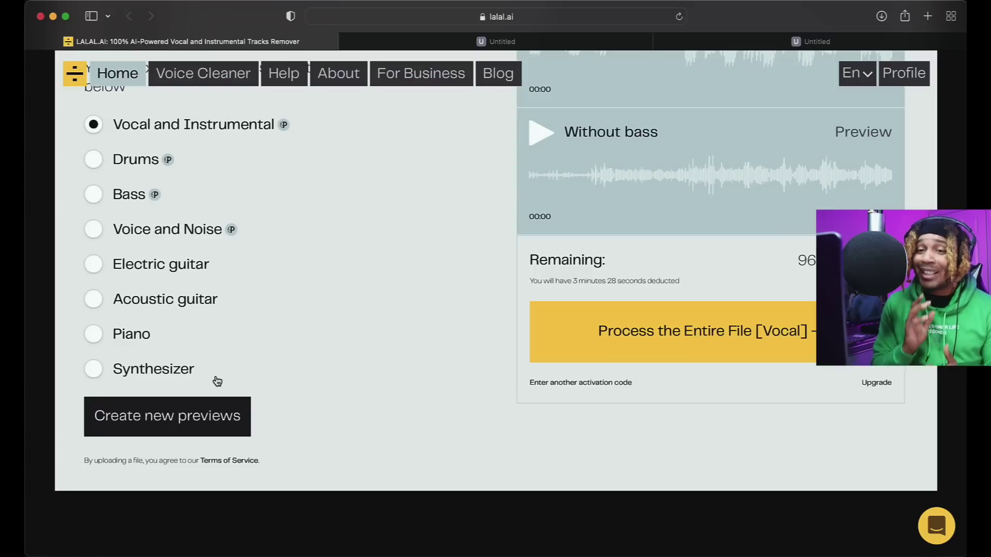
# Step: Scroll the LALAL.AI page up to the separation type list
pyautogui.scroll(1, 57, 312)
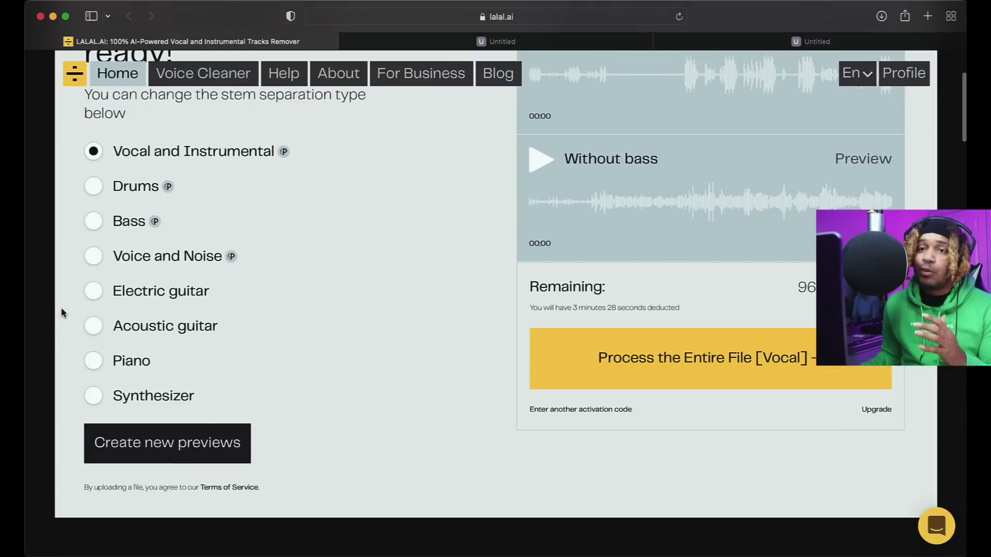